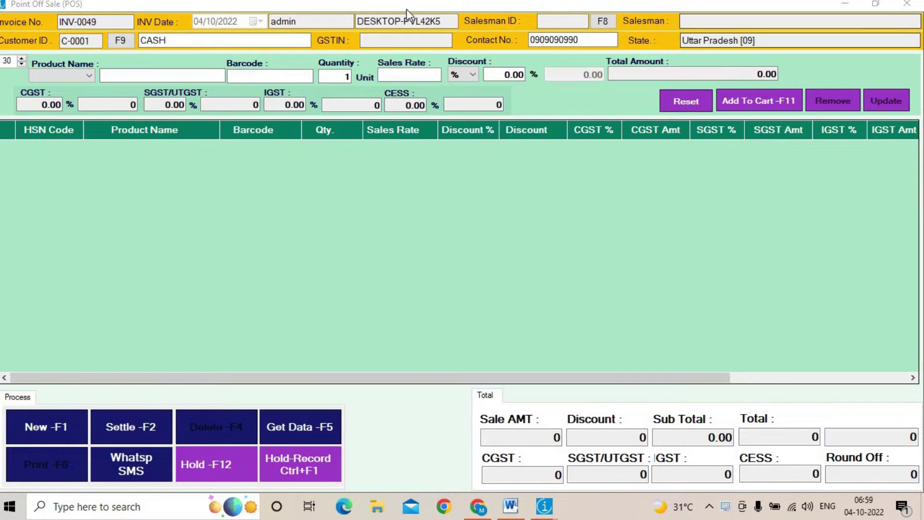
Add the products with barcodes 0001, 0002, 0003 and 0004 to the sales invoice
click(280, 77)
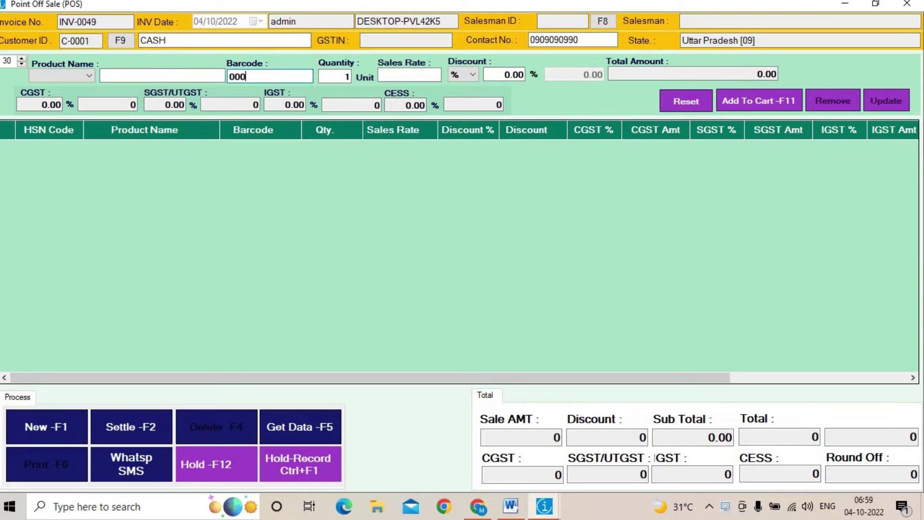
key(Return)
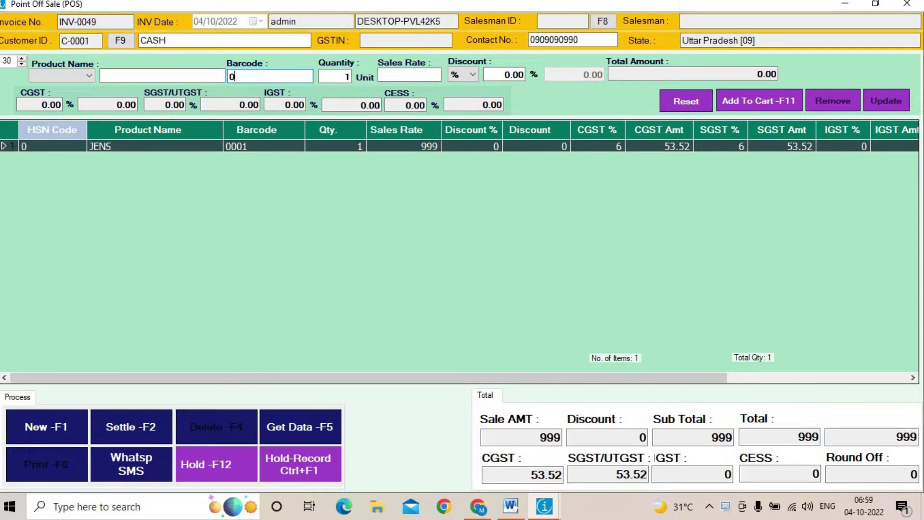
text(0002)
key(Return)
text(003)
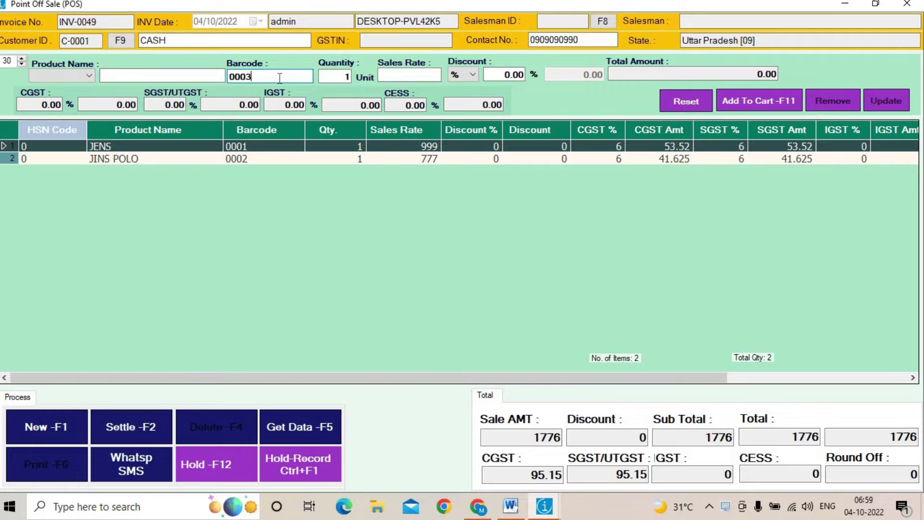
key(Return)
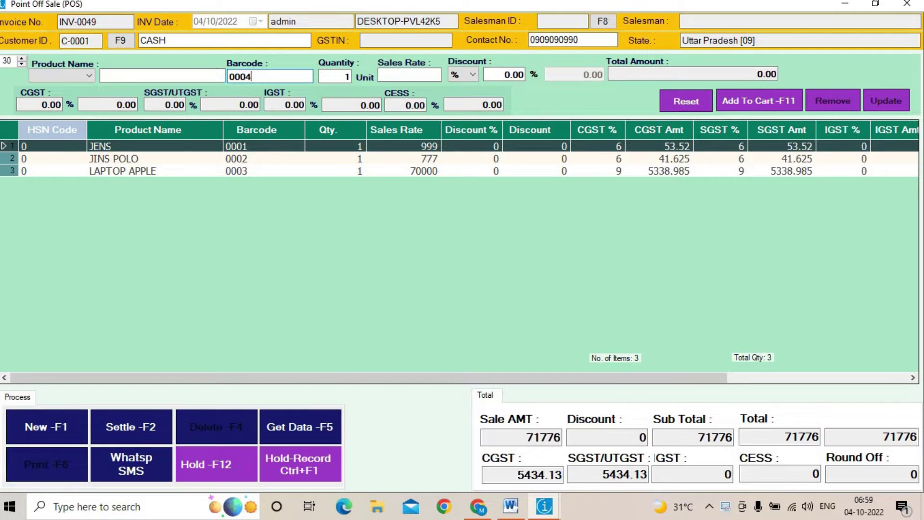
text(0004)
key(Return)
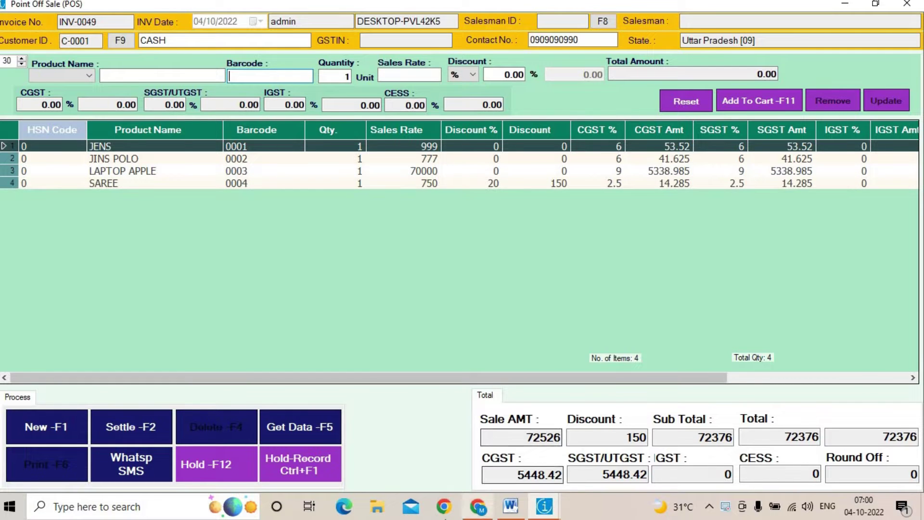
Settle and save the invoice with a cash payment of 75000, cancelling the PDF print output
click(131, 427)
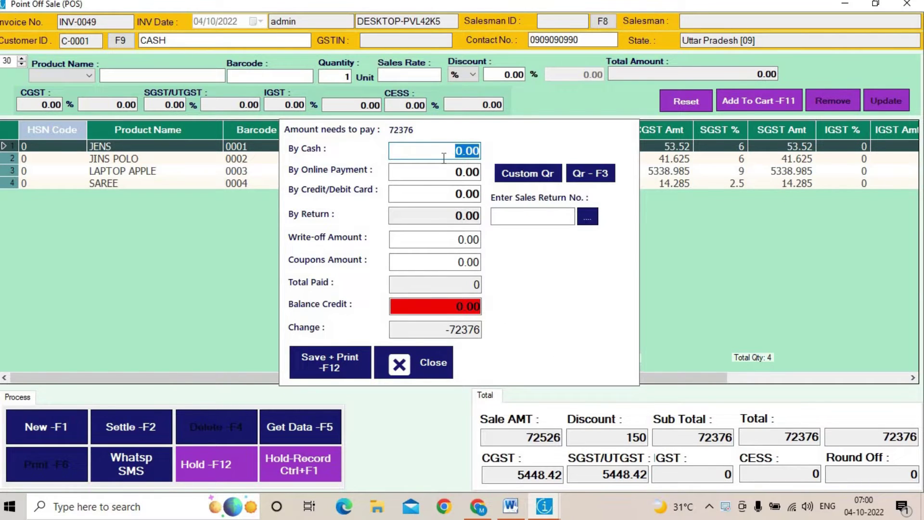
text(75000)
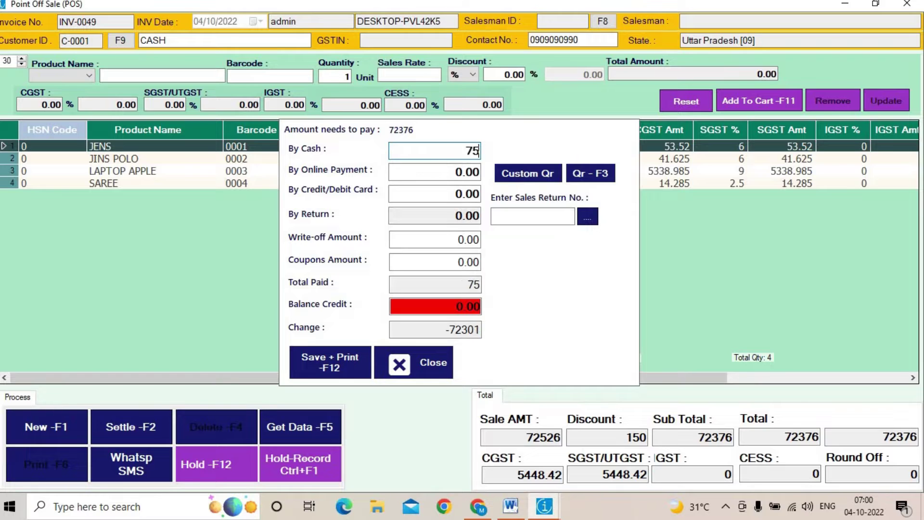
key(Return)
key(Return)
key(Return)
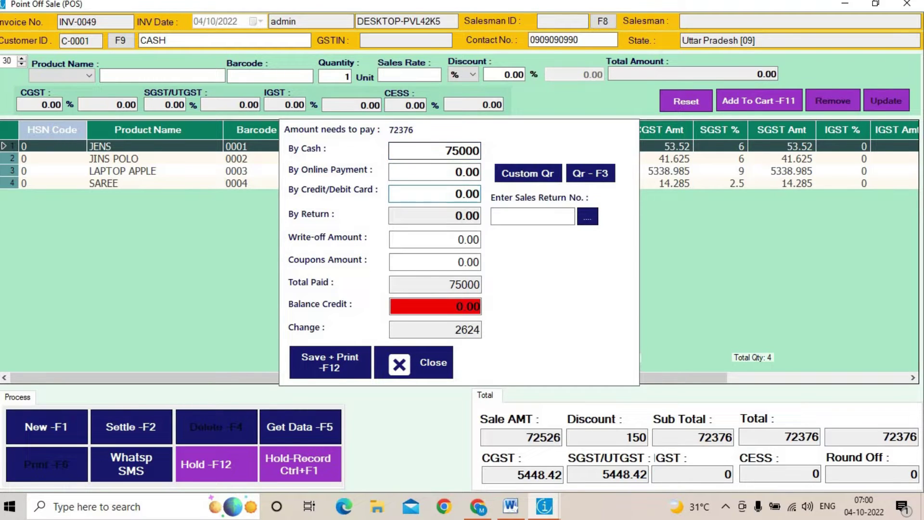
key(F12)
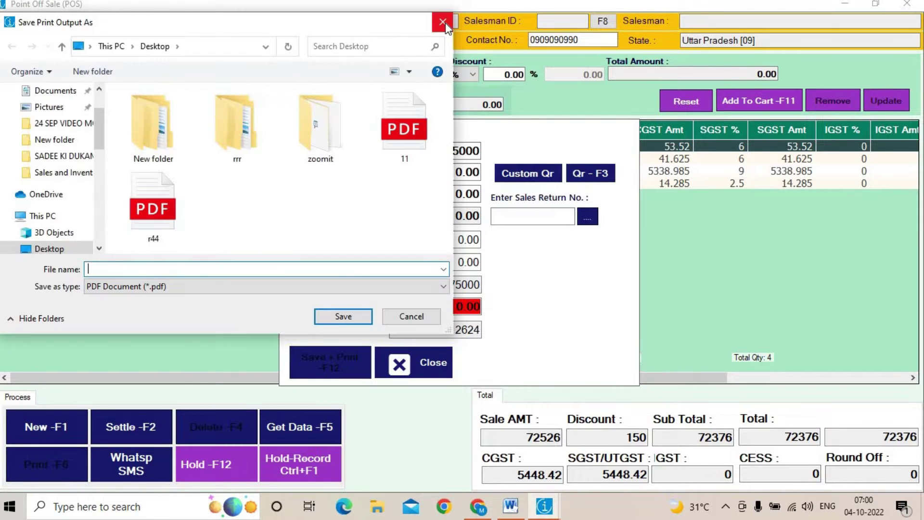
click(443, 22)
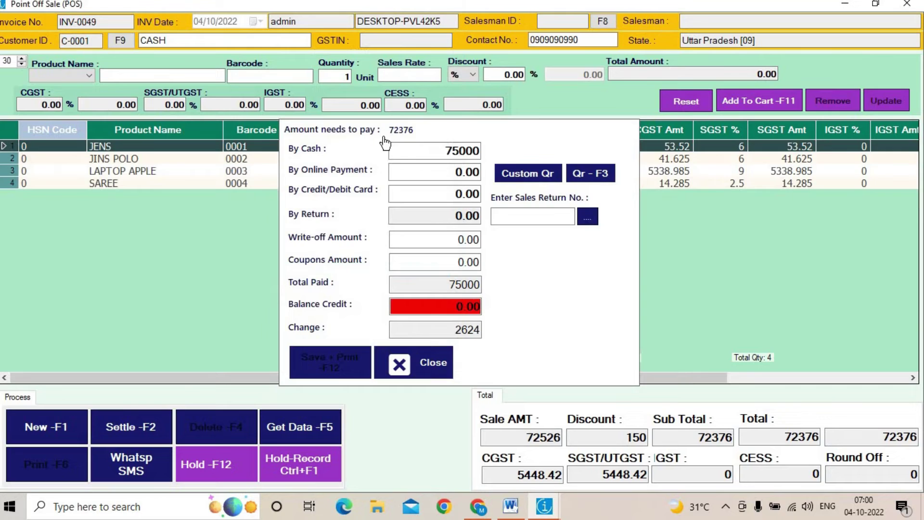
Add the products with barcodes 0001, 0002 and 0003 to a new sales invoice
text(0001)
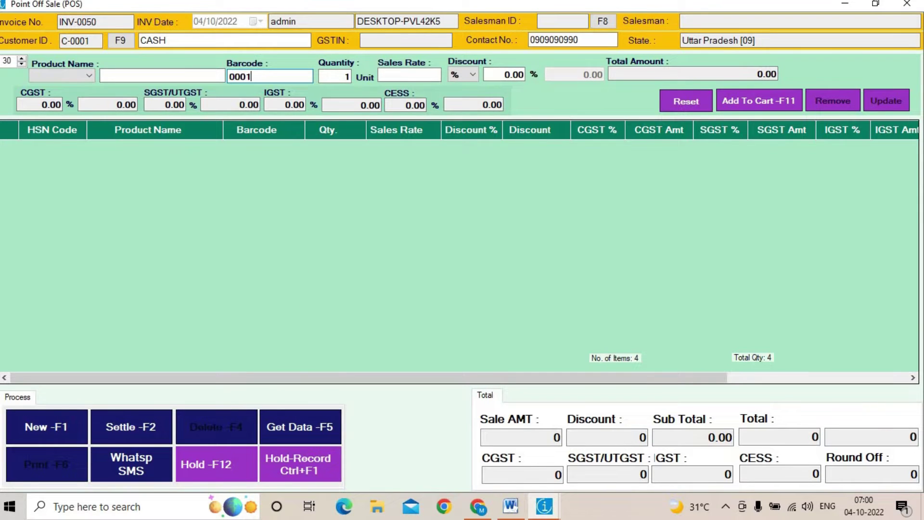
key(Return)
text(0002)
key(Return)
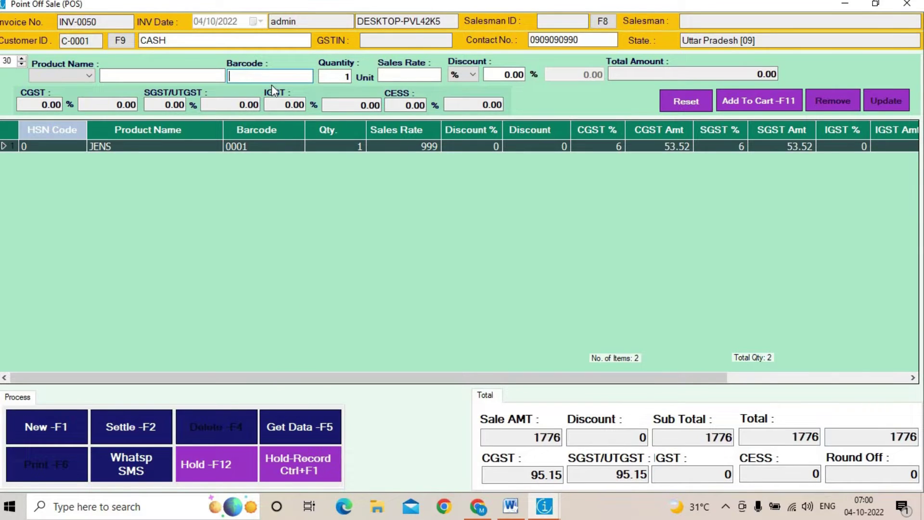
text(0003)
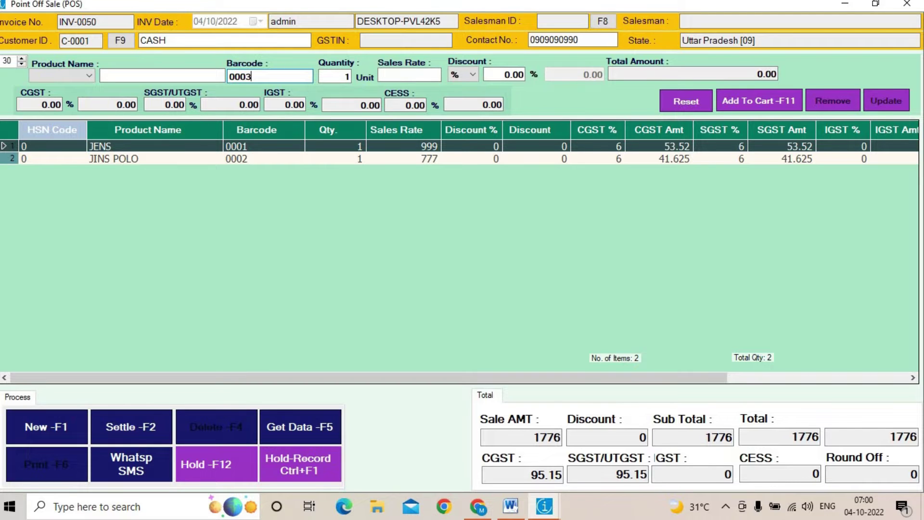
key(Return)
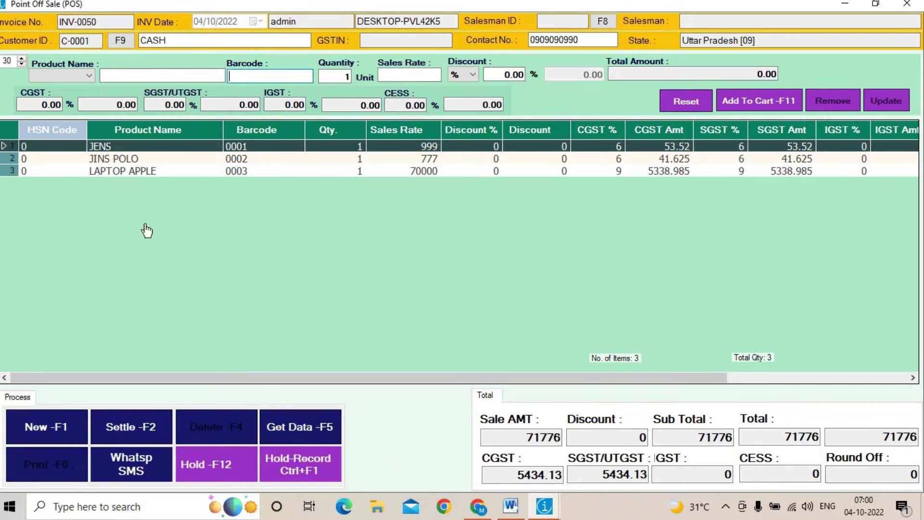
Settle the sale with 72000 in cash, declining the tax invoice print, and start a new blank invoice
click(140, 426)
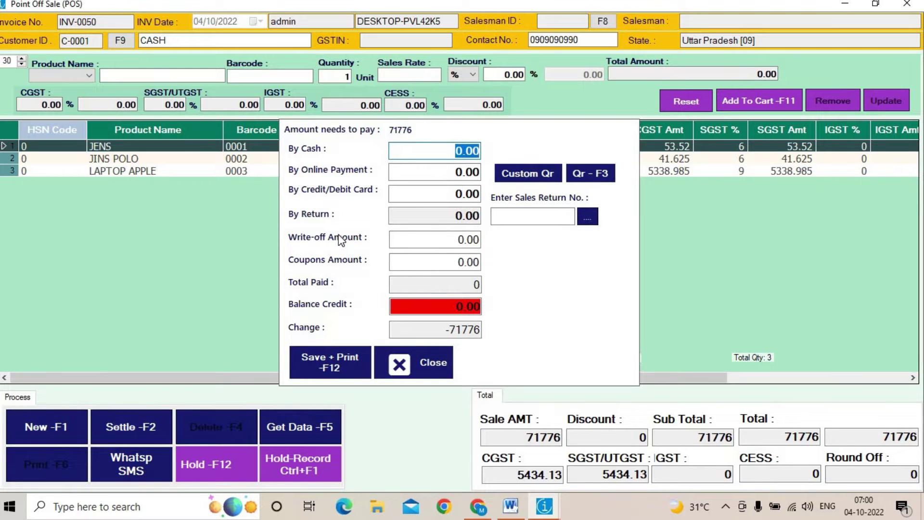
text(72000)
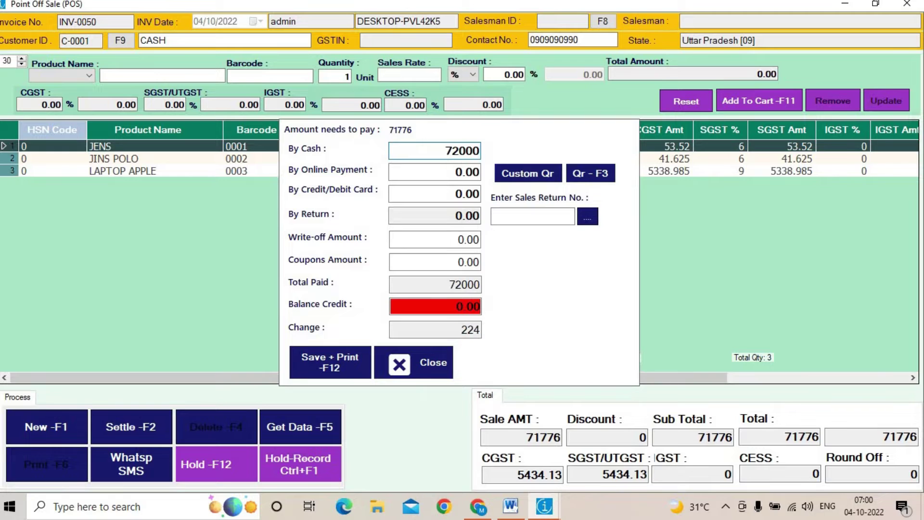
key(Return)
key(Return)
key(Return)
key(Return)
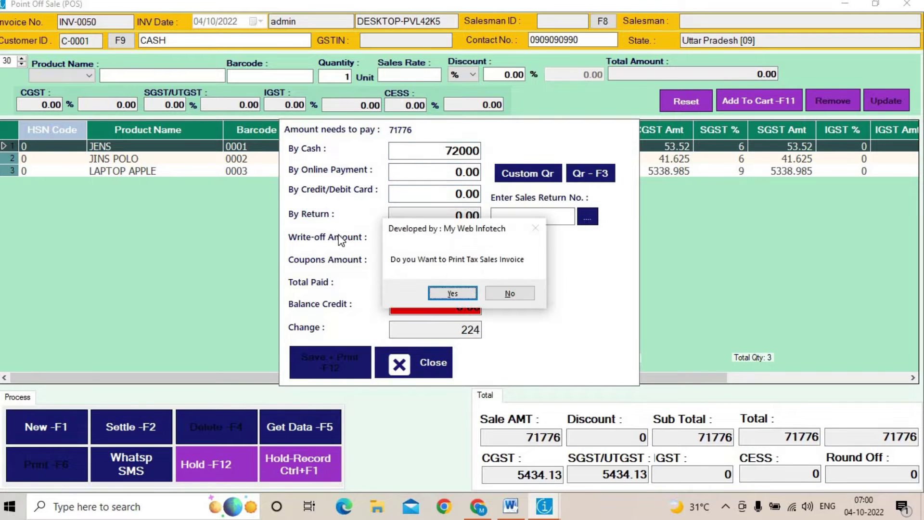
key(Right)
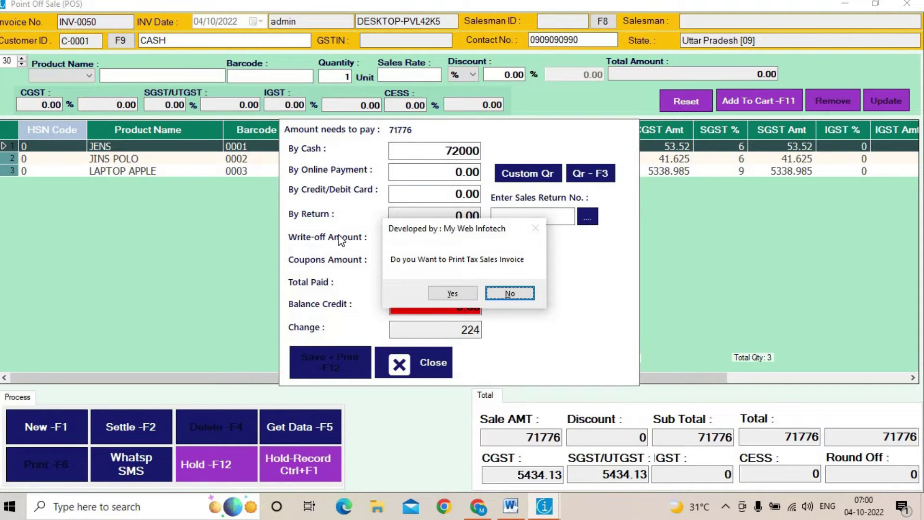
key(Return)
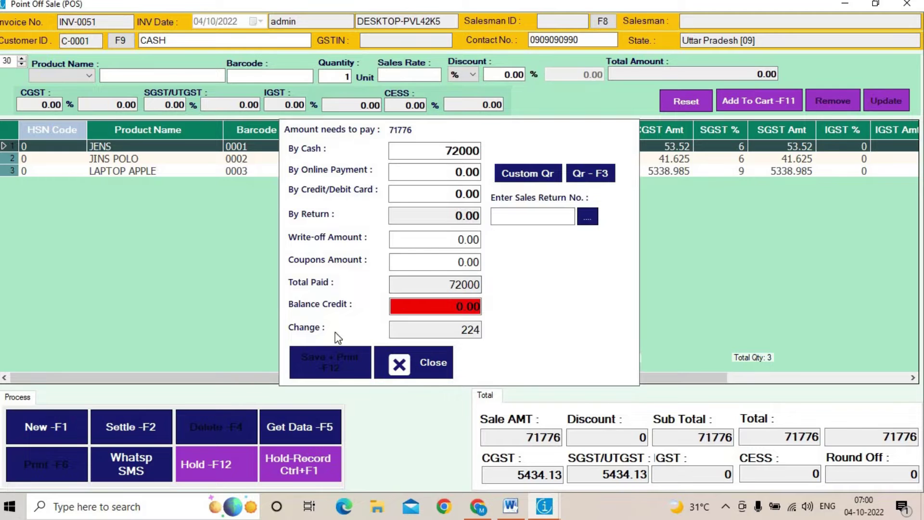
click(46, 425)
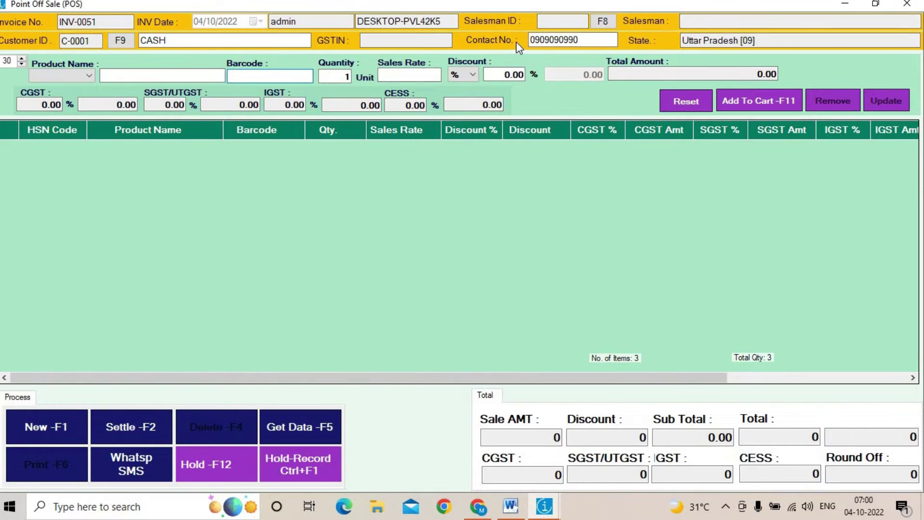
Close the point-of-sale form and open the sales records for GST Returns
click(907, 4)
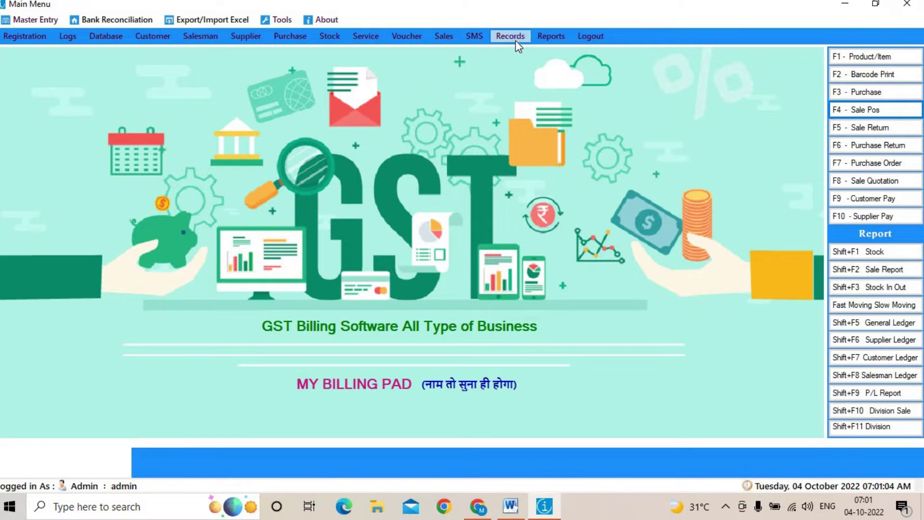
click(515, 40)
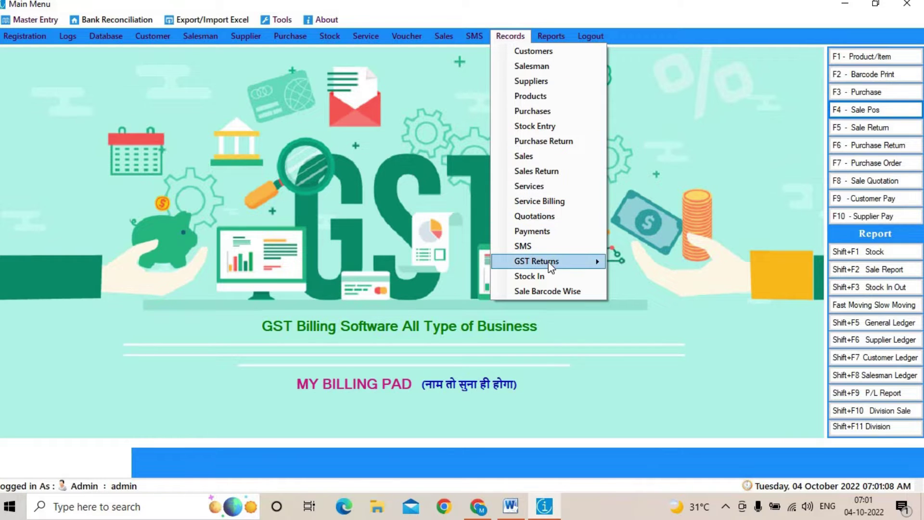
mouse_move(547, 261)
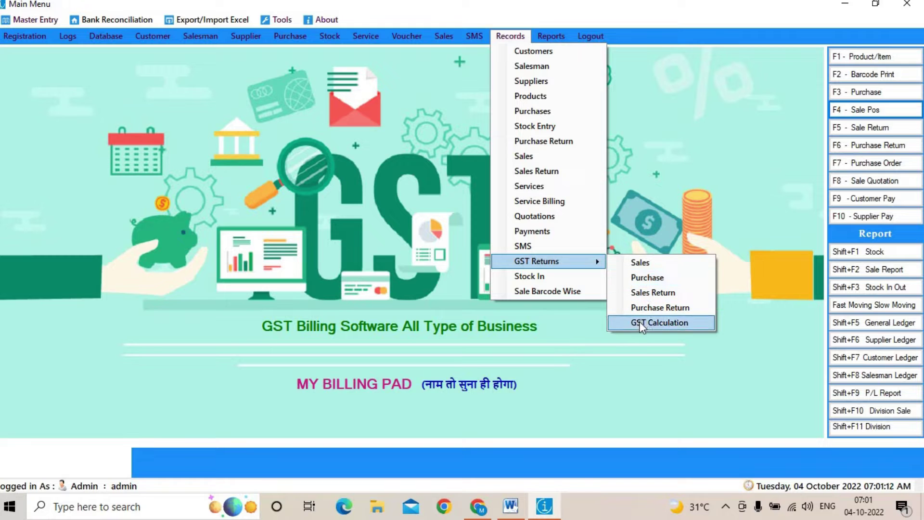
click(635, 263)
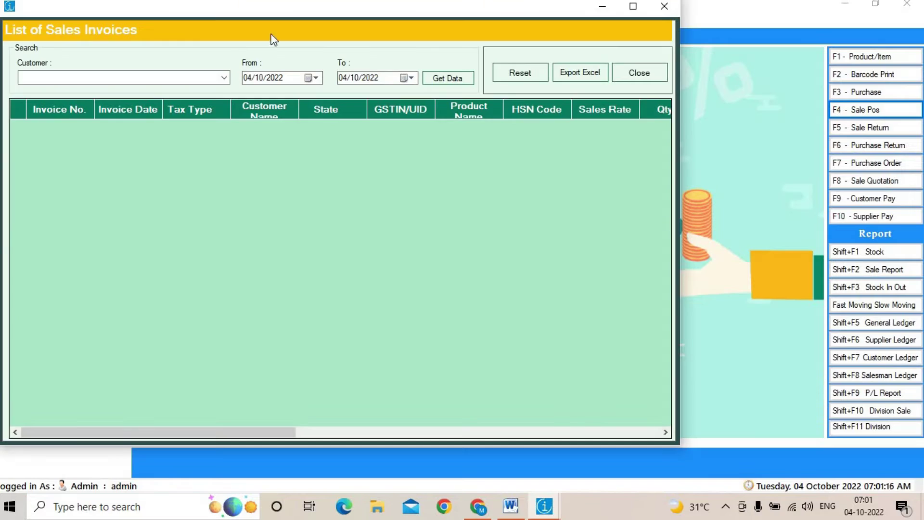
Retrieve the sales invoices dated from 01/10/2022 to 29/10/2022
click(312, 78)
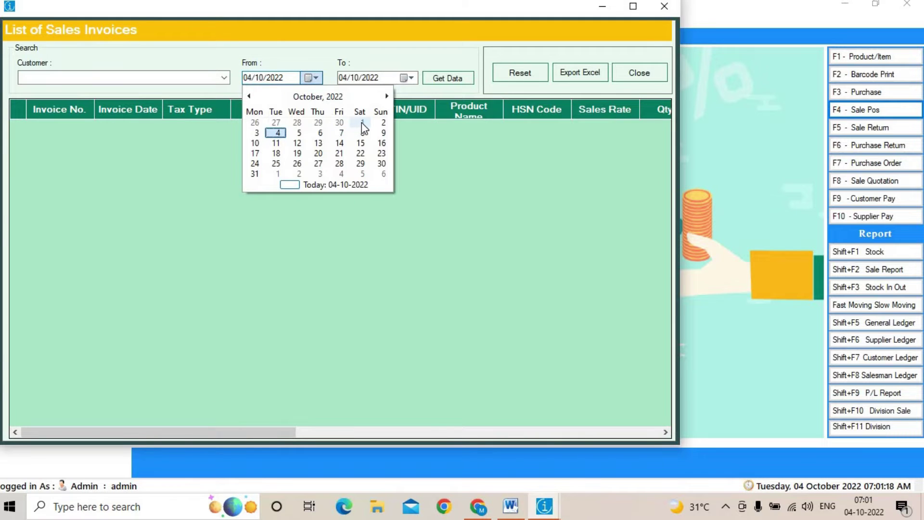
click(362, 123)
click(410, 78)
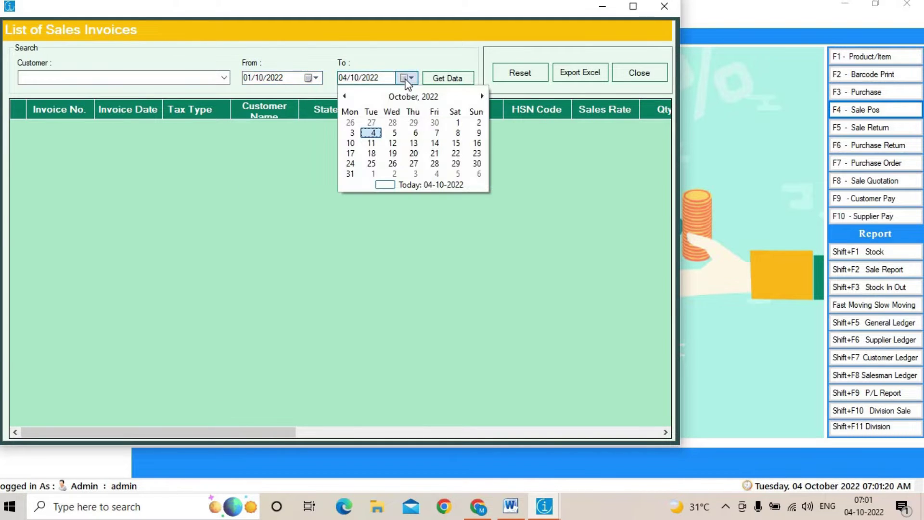
click(455, 164)
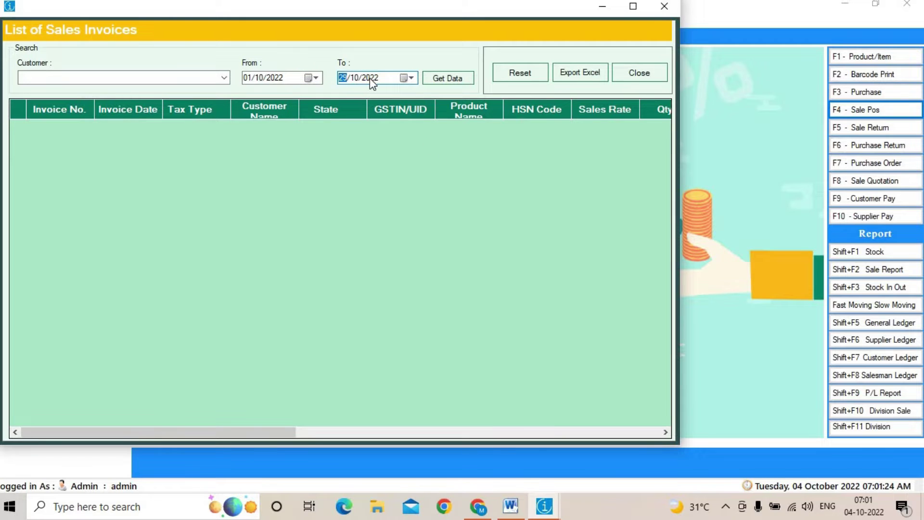
click(452, 83)
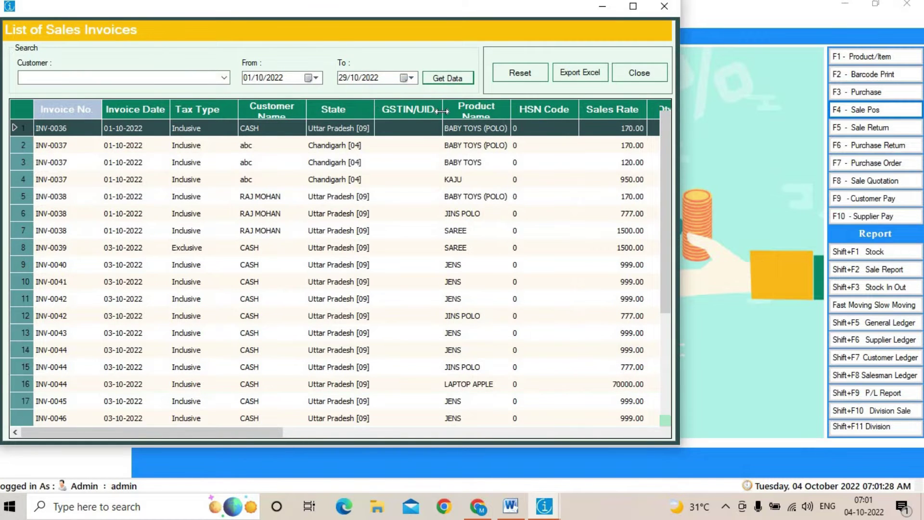
Maximize the sales invoice list, export it to Excel and switch to the exported workbook in Microsoft Excel
scroll(356, 166, down, 3)
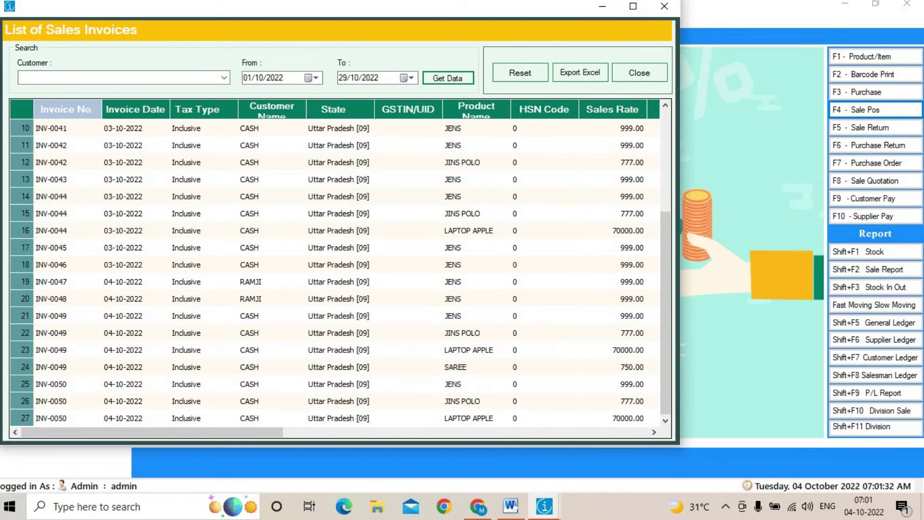
click(633, 6)
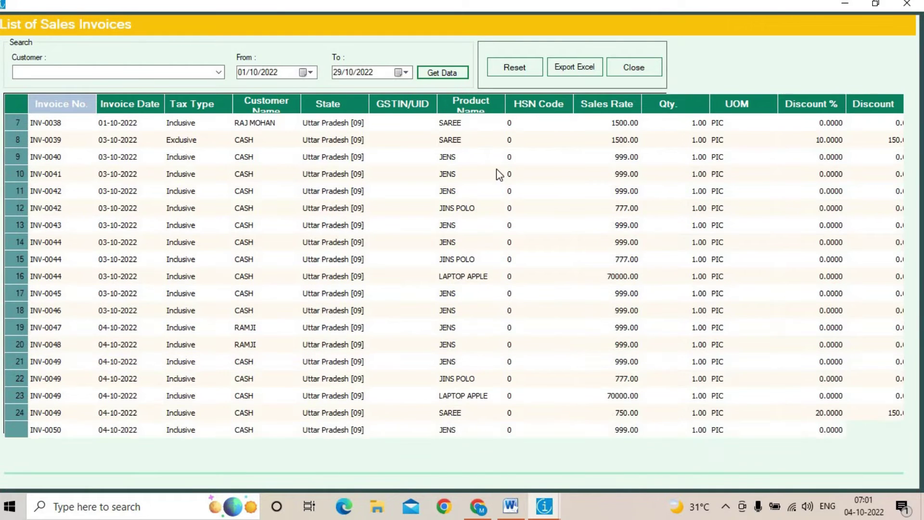
scroll(472, 224, up, 2)
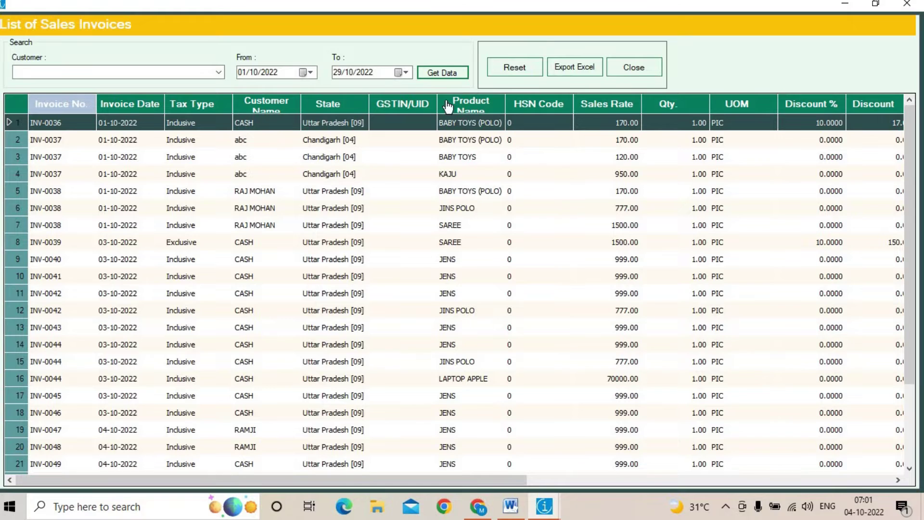
click(572, 68)
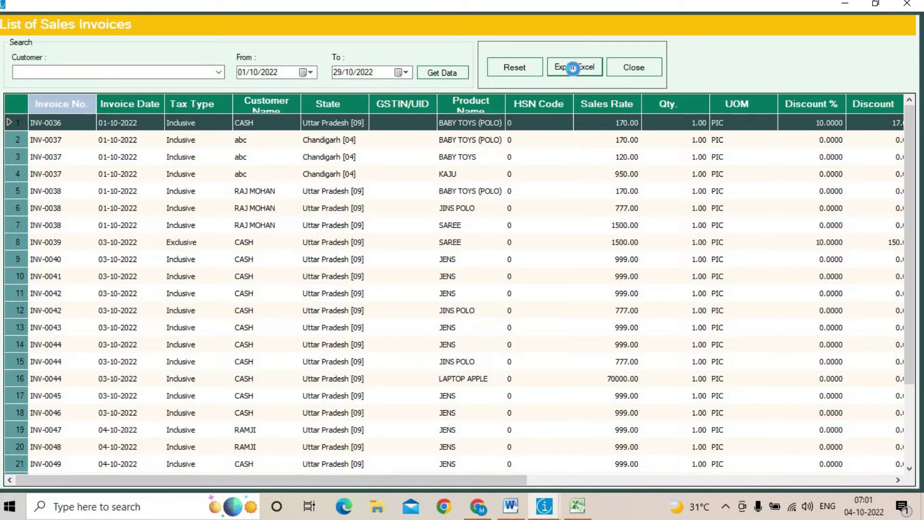
click(577, 505)
click(686, 54)
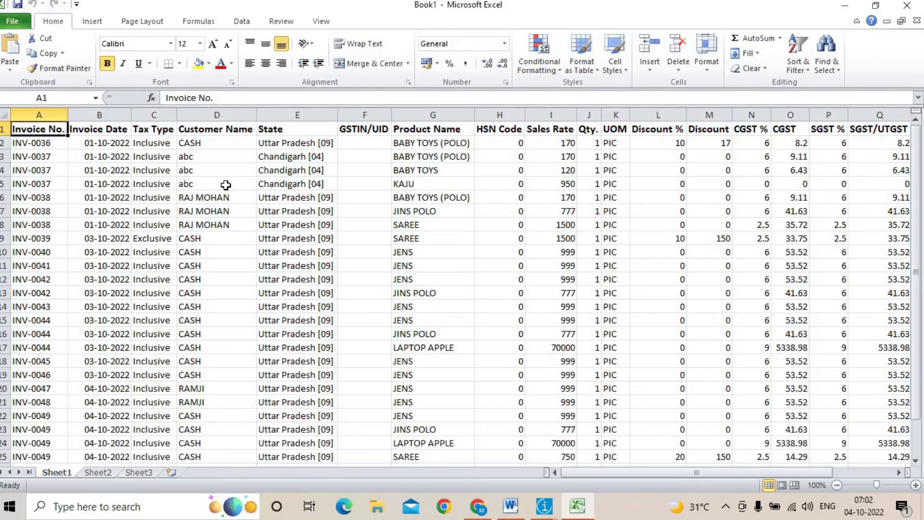
Review the exported invoice rows and their GST columns on Sheet1
scroll(217, 241, down, 5)
scroll(207, 255, up, 5)
scroll(563, 398, down, 5)
scroll(612, 426, up, 3)
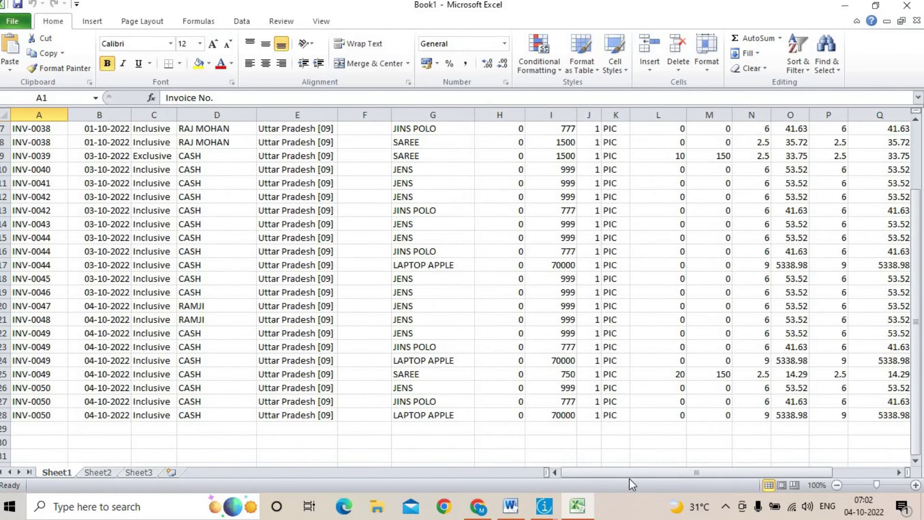
mouse_move(663, 472)
mouse_down()
mouse_move(720, 473)
mouse_move(644, 473)
mouse_up()
scroll(737, 314, up, 2)
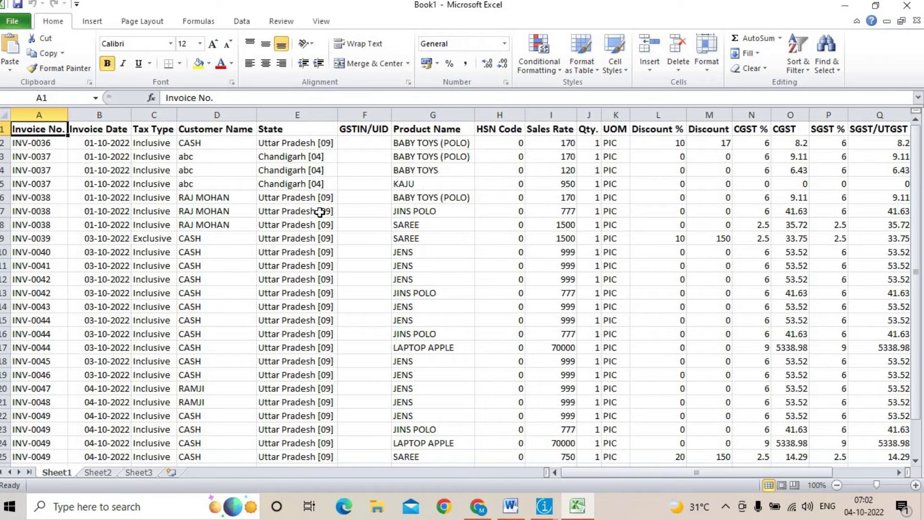
Select blocks of the exported invoice rows on Sheet1 to review their customer, product, discount and GST columns
drag(159, 153, 754, 382)
drag(91, 168, 745, 383)
click(818, 267)
drag(827, 185, 710, 362)
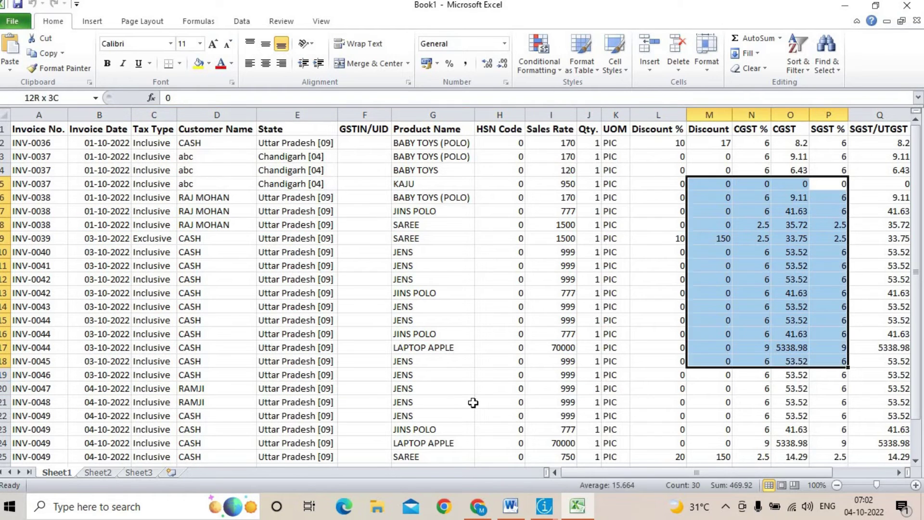
drag(473, 402, 77, 414)
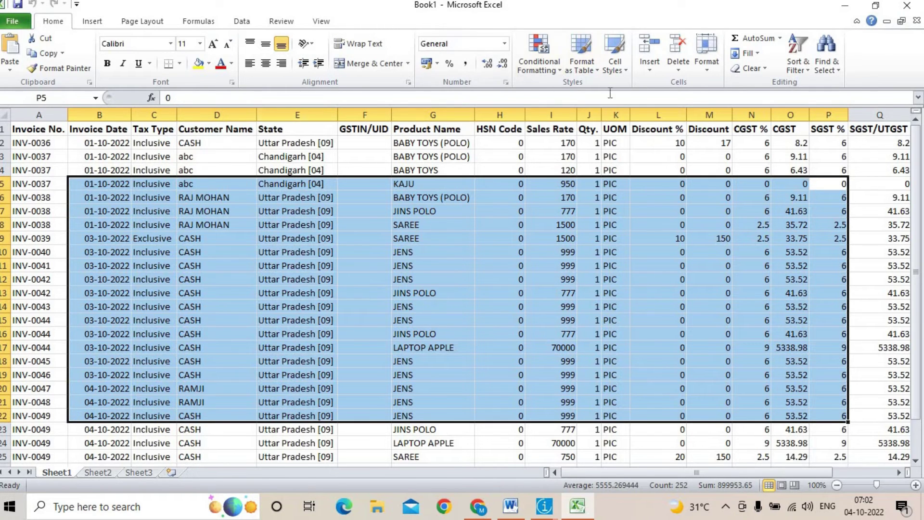
Close the exported Excel workbook without saving it and close the List of Sales Invoices in the billing software
click(914, 10)
click(459, 266)
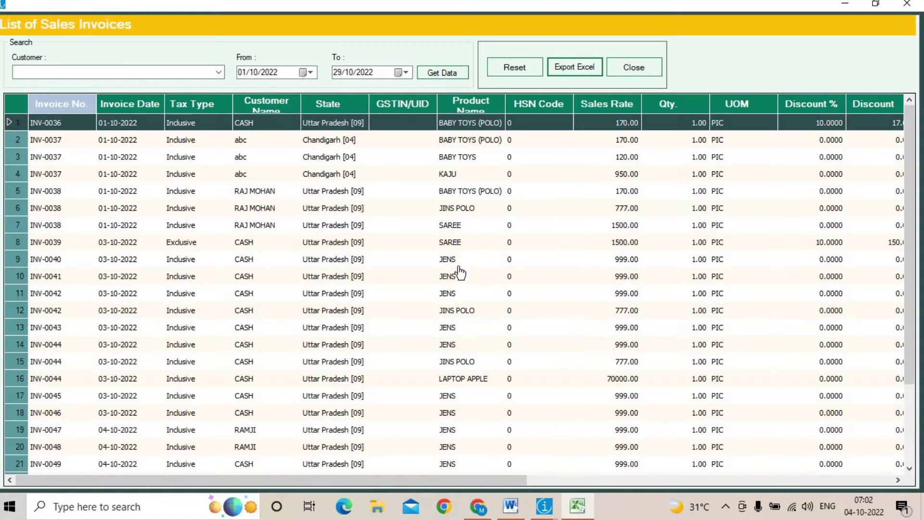
click(908, 6)
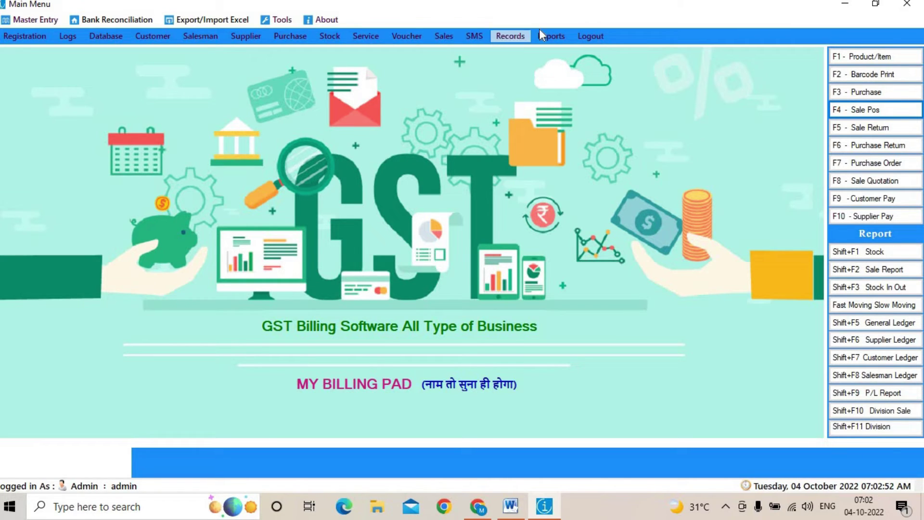
Reopen the sales records for GST Returns and maximize the sales invoice list
click(511, 38)
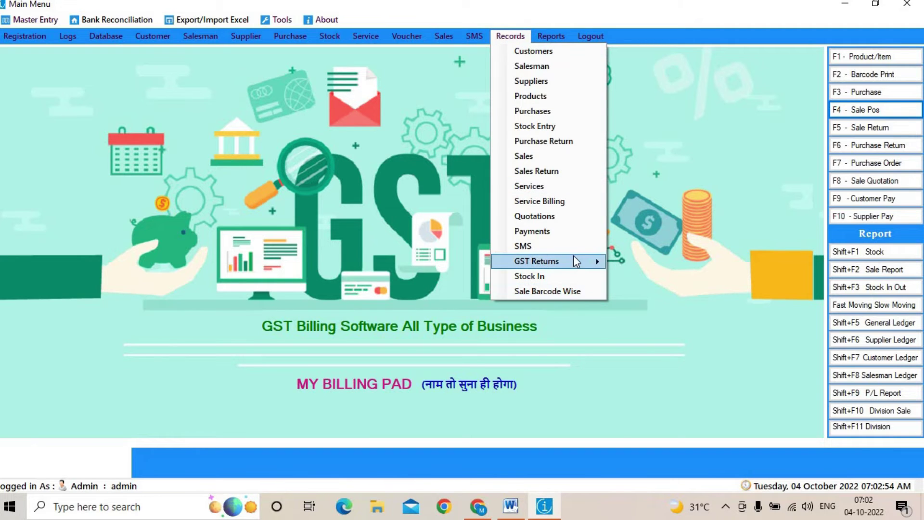
mouse_move(597, 260)
click(646, 261)
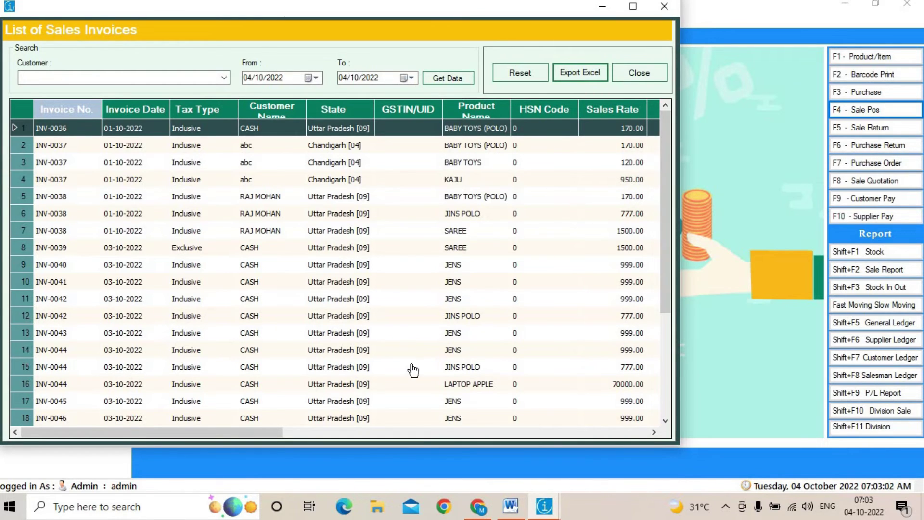
click(633, 10)
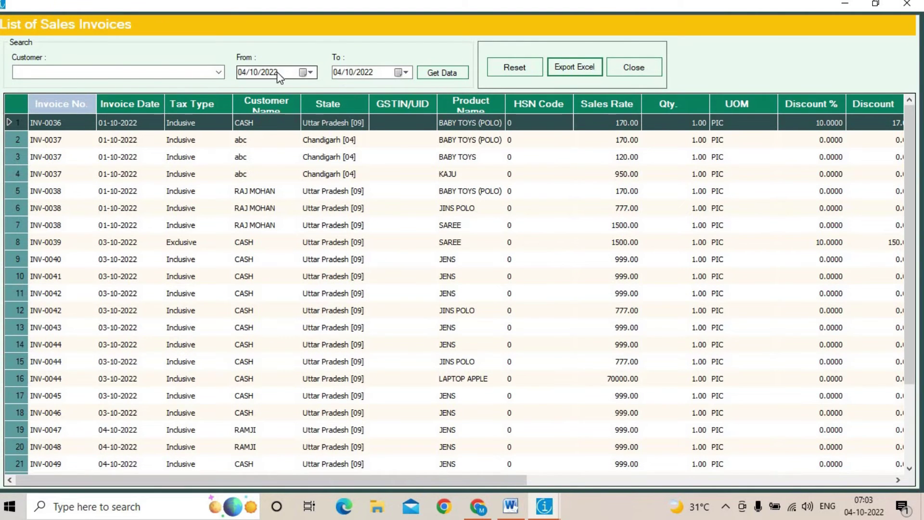
Retrieve the sales invoices dated from 01/10/2022 to 04/10/2022 and examine their CGST, SGST, IGST, CESS and total amount columns
click(304, 71)
click(354, 115)
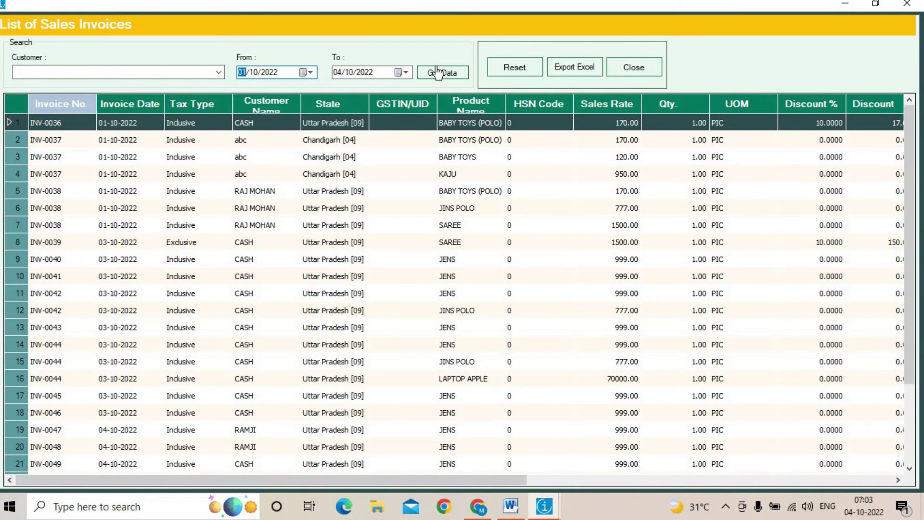
click(440, 73)
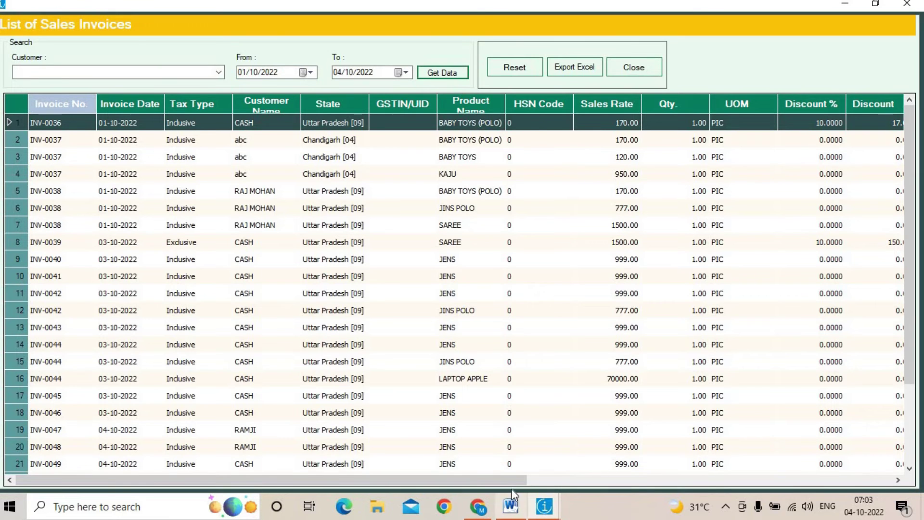
drag(505, 483, 908, 489)
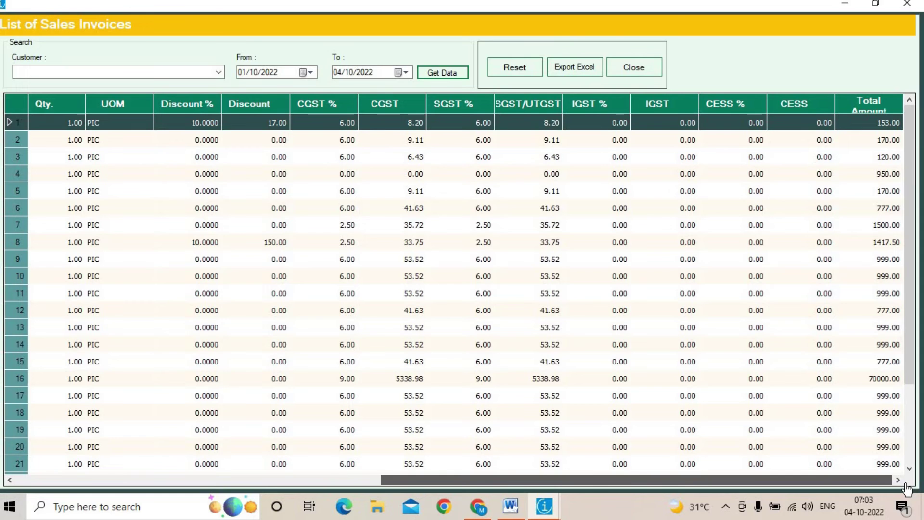
Close the sales invoice list and minimize the billing software's main window
click(908, 5)
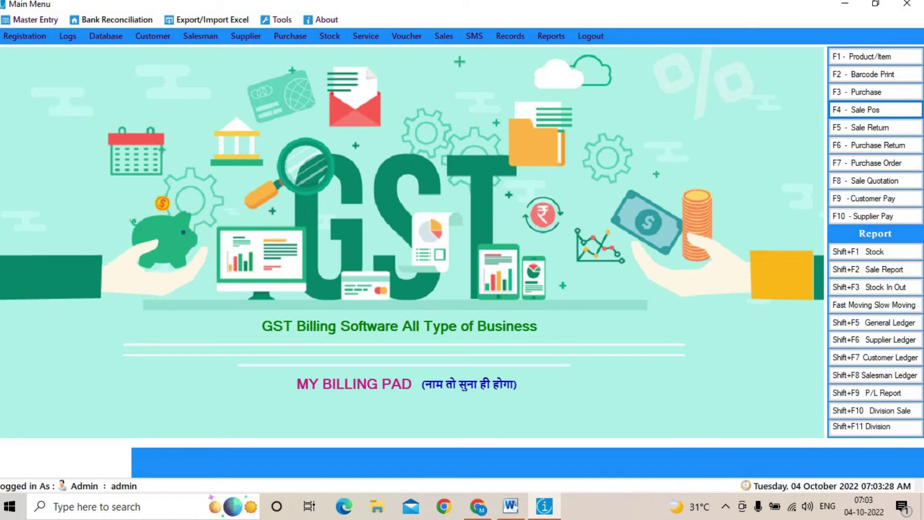
click(846, 4)
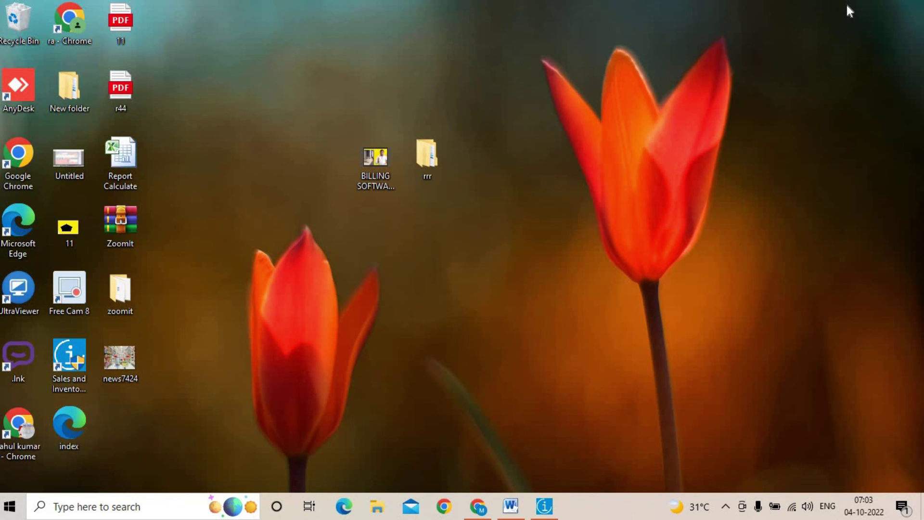